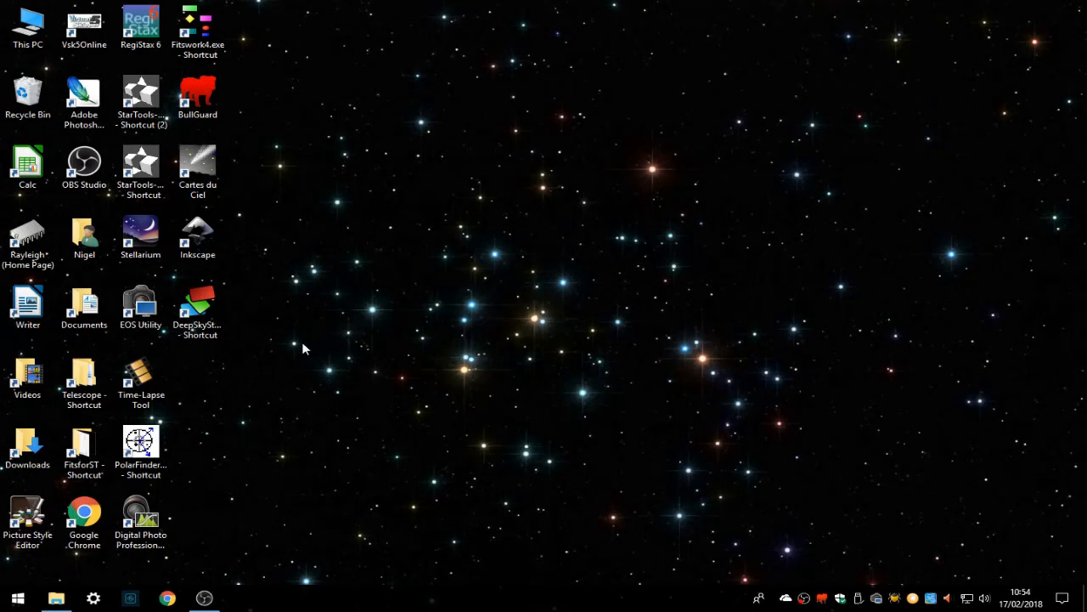
- Launch DeepSkyStacker and add all four FITS files from the video folder as light frames
double_click(197, 314)
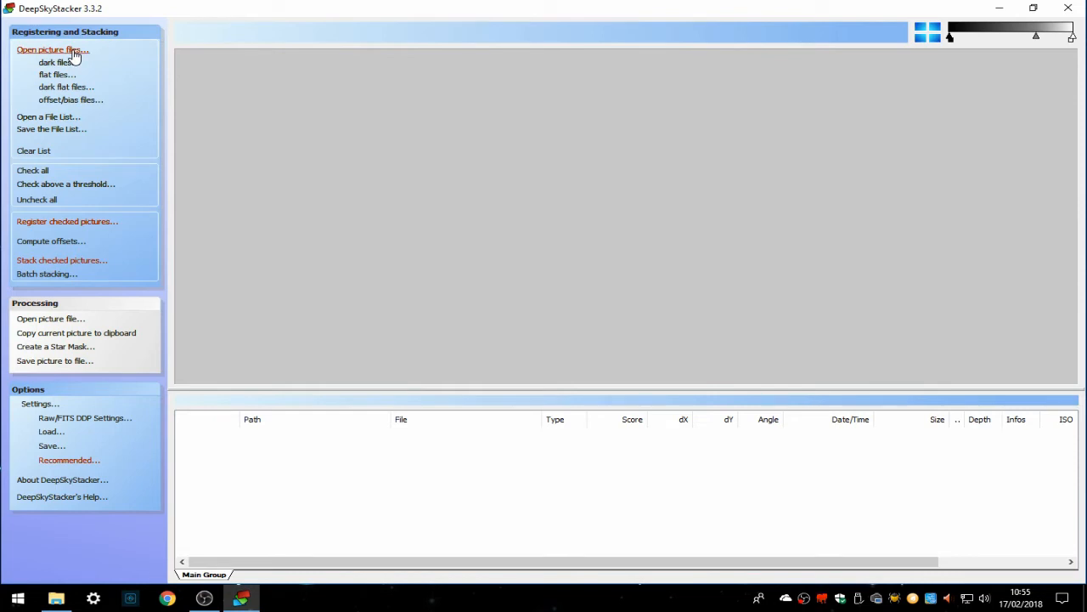
left_click(74, 51)
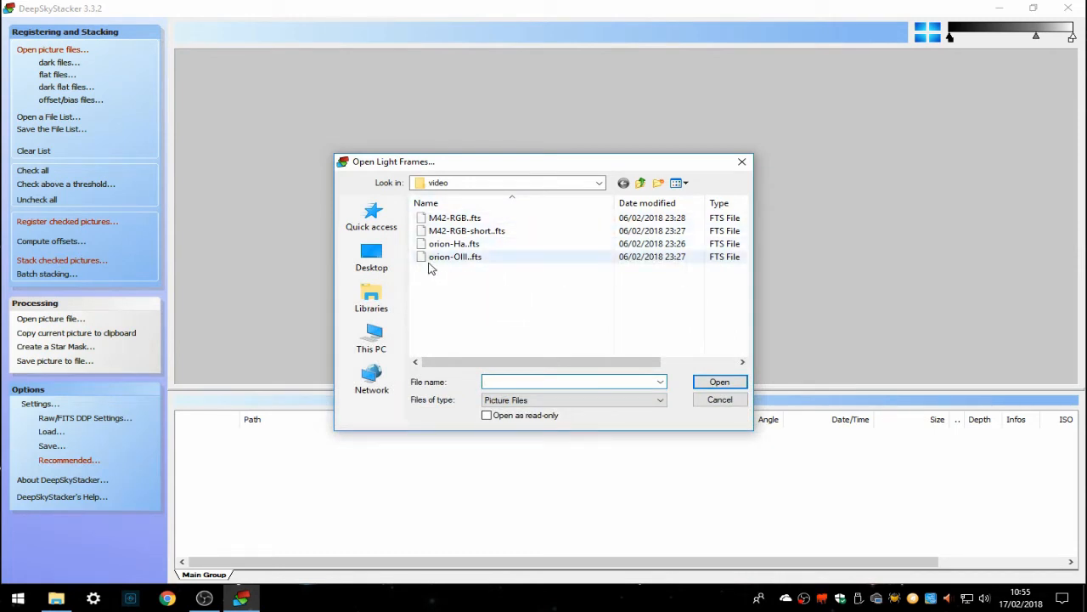
left_click_drag(441, 287, 443, 212)
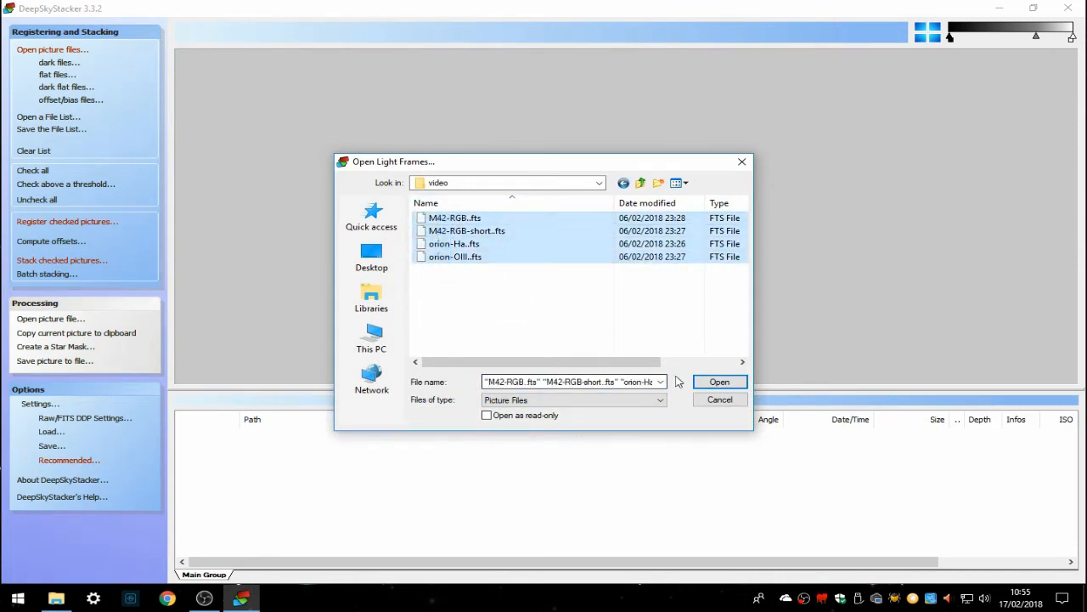
left_click(719, 382)
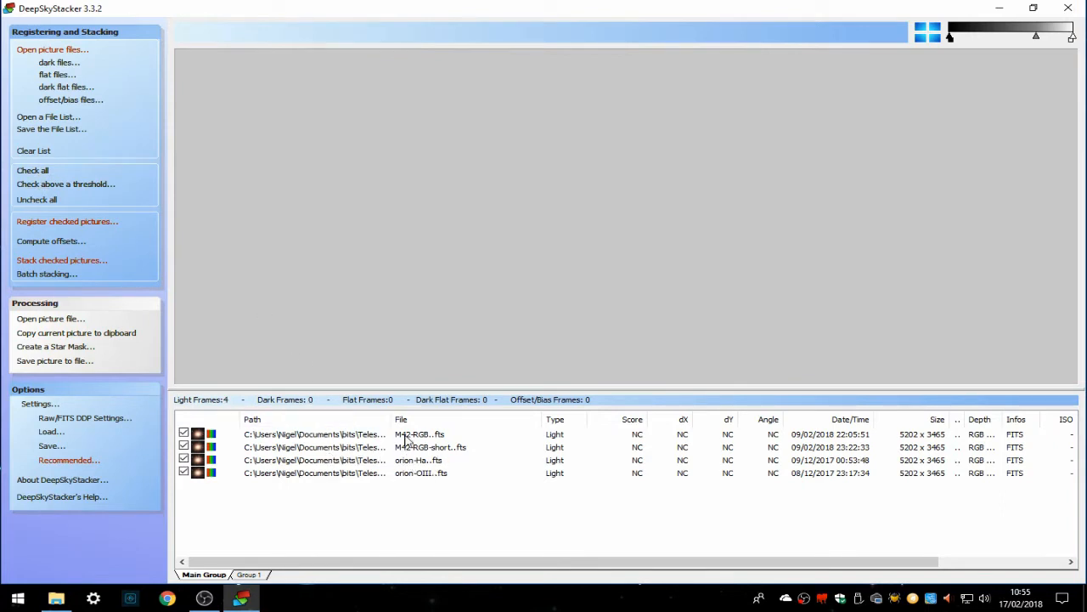
- Use the M42-RGB..fts frame as the reference frame
right_click(406, 438)
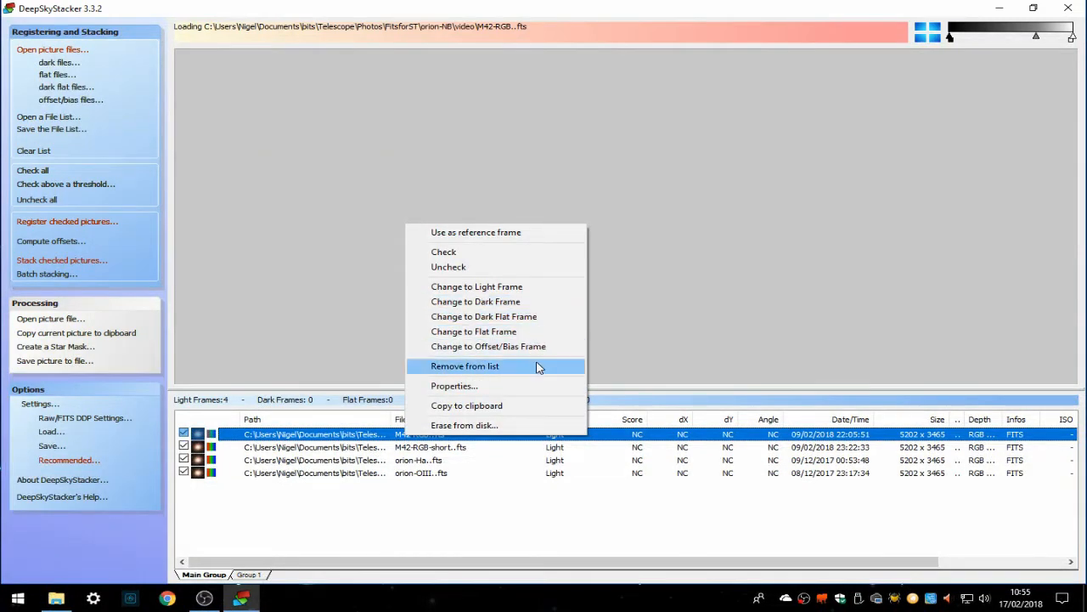
left_click(502, 233)
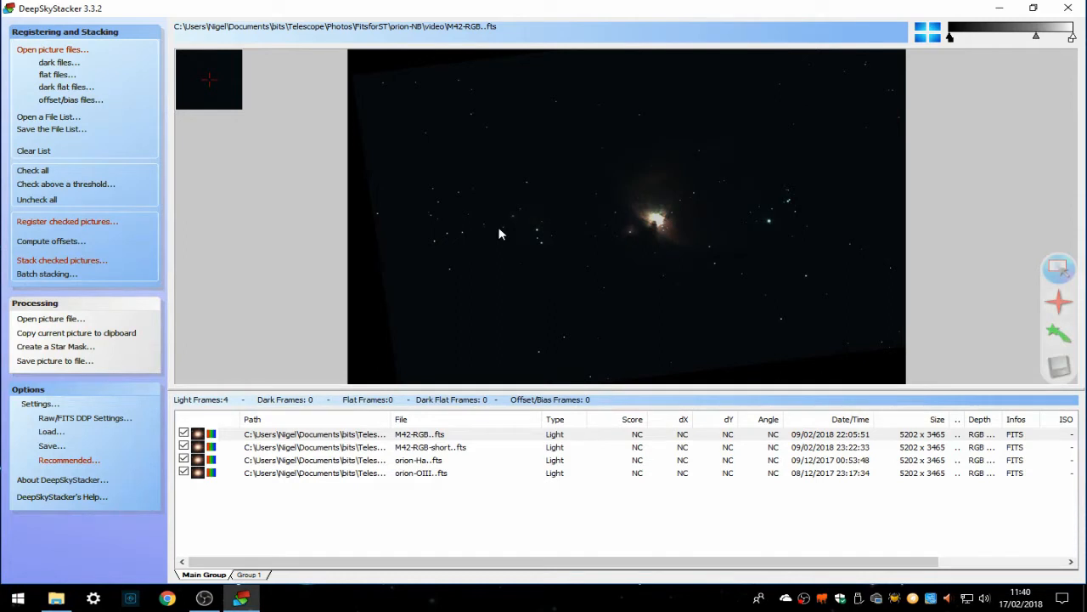
- Start registering the checked pictures and lower the star detection threshold to 2%
left_click(98, 228)
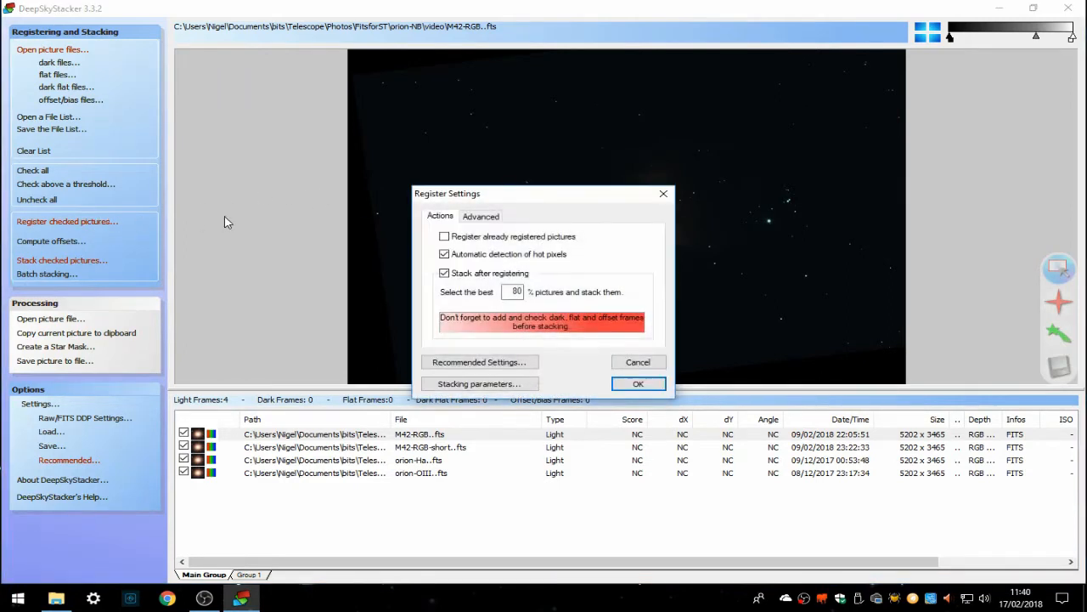
left_click(481, 218)
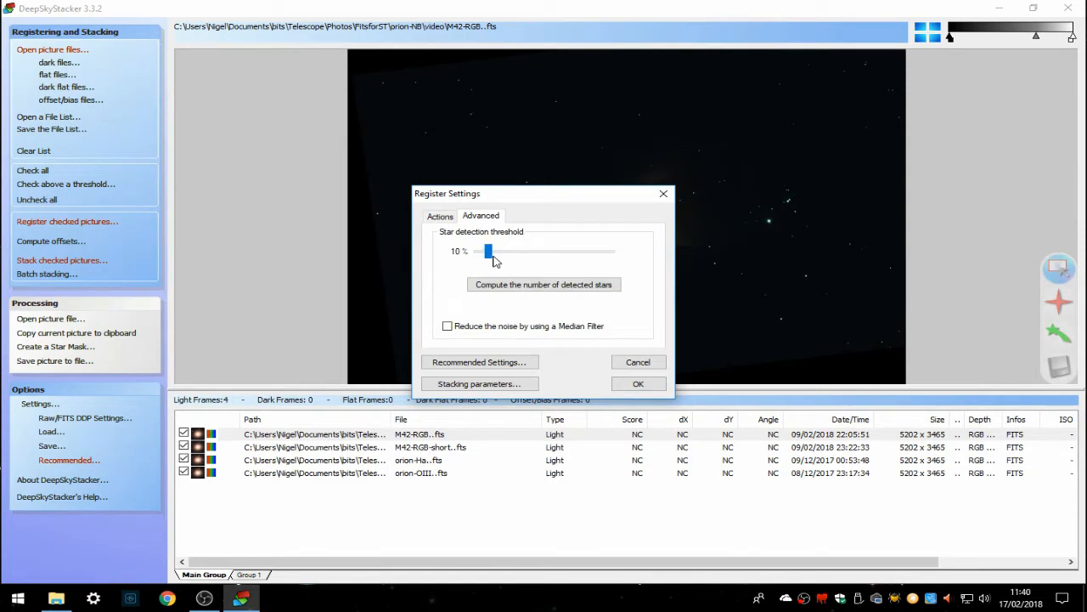
left_click_drag(488, 255, 469, 255)
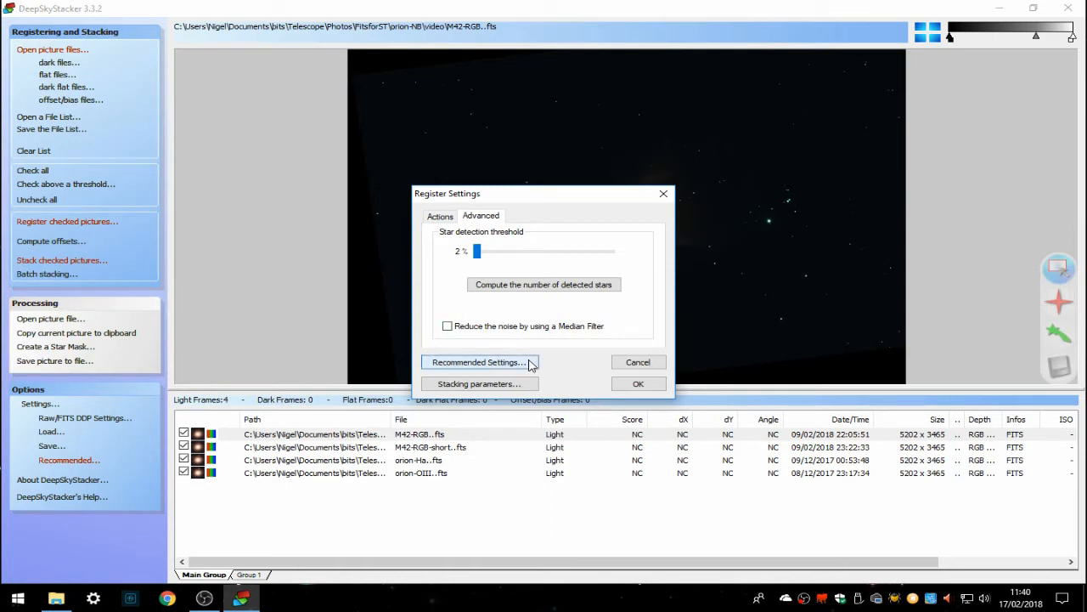
- Set registration to select the best 100% of pictures and stack them
left_click(438, 216)
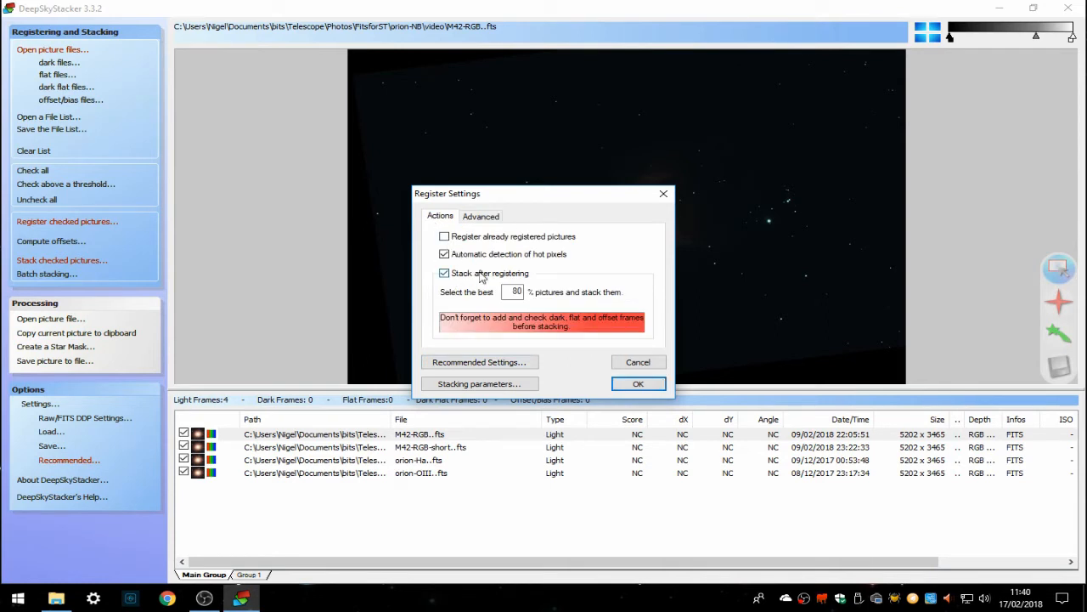
double_click(514, 292)
type("100")
- Review the recommended settings for stacking four light frames
left_click(486, 363)
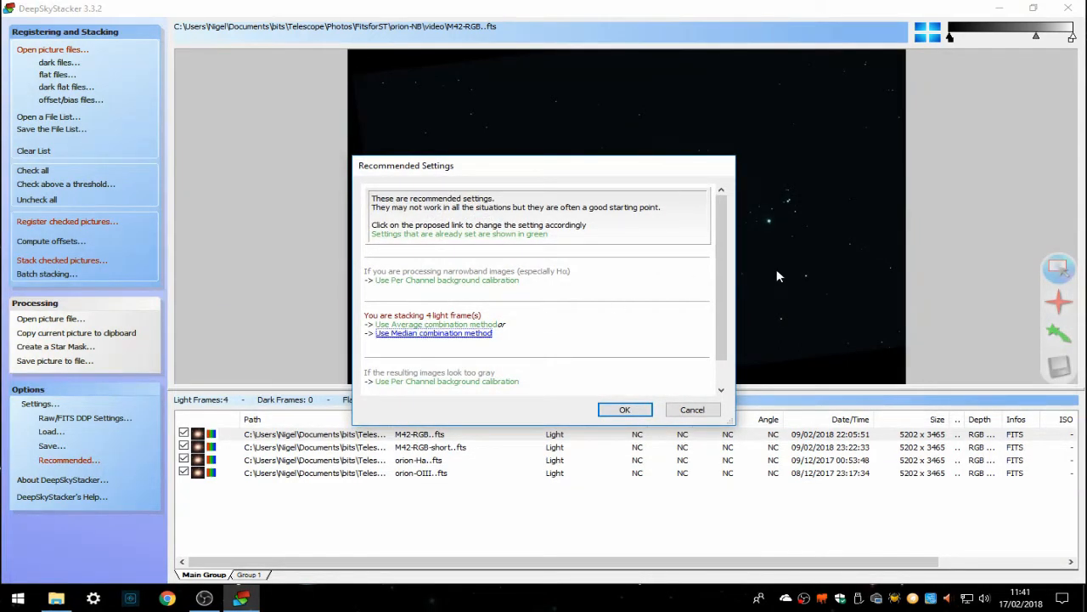
scroll(722, 249, "down", 1)
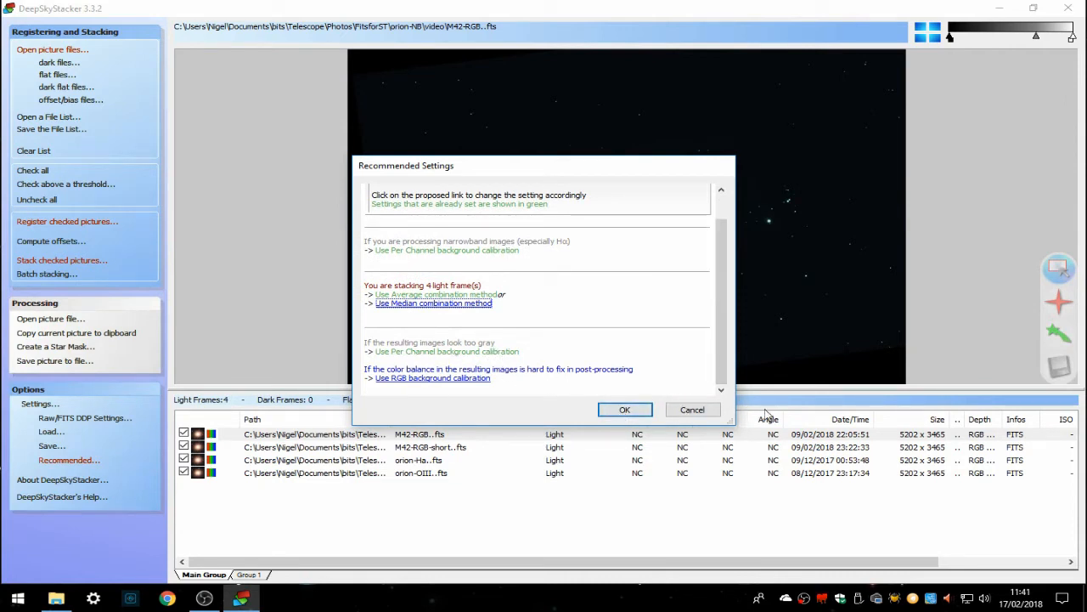
left_click(636, 412)
- Open the stacking parameters and switch light-frame background calibration to No Background Calibration
left_click(463, 385)
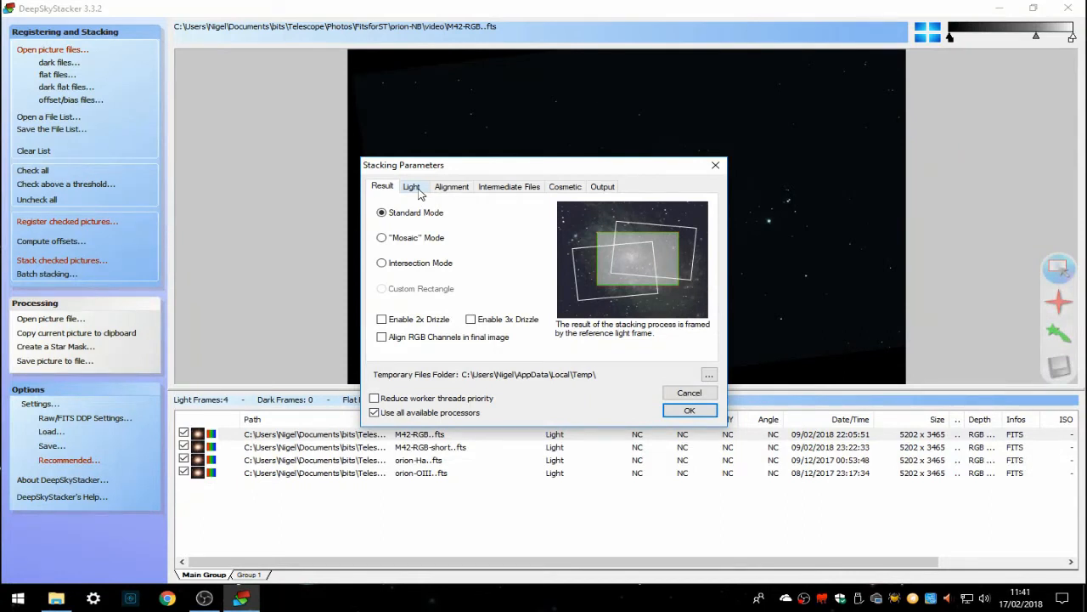
left_click(412, 188)
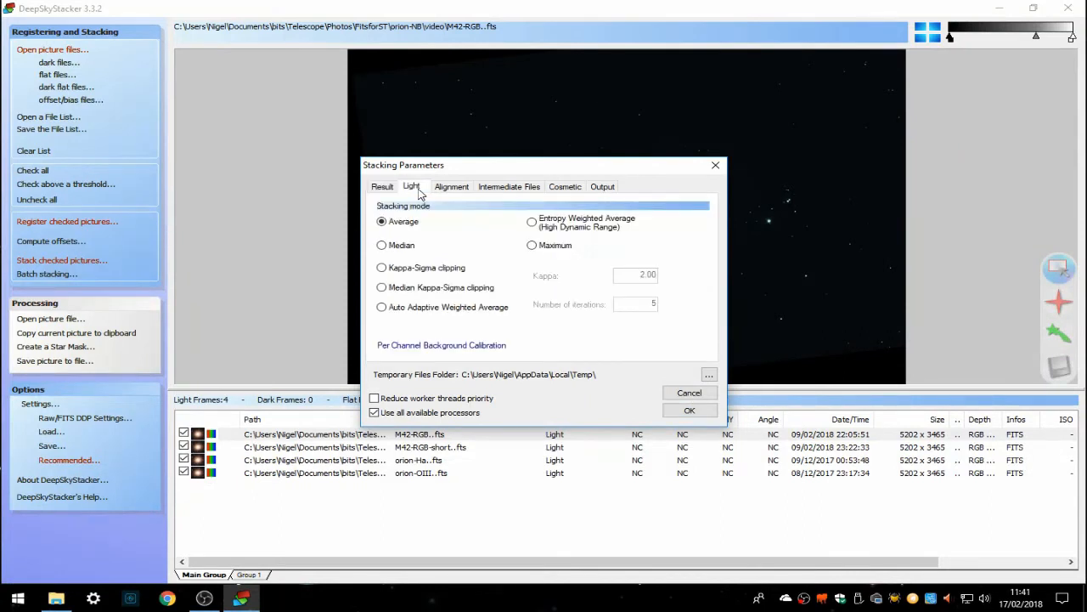
left_click(451, 347)
left_click(449, 357)
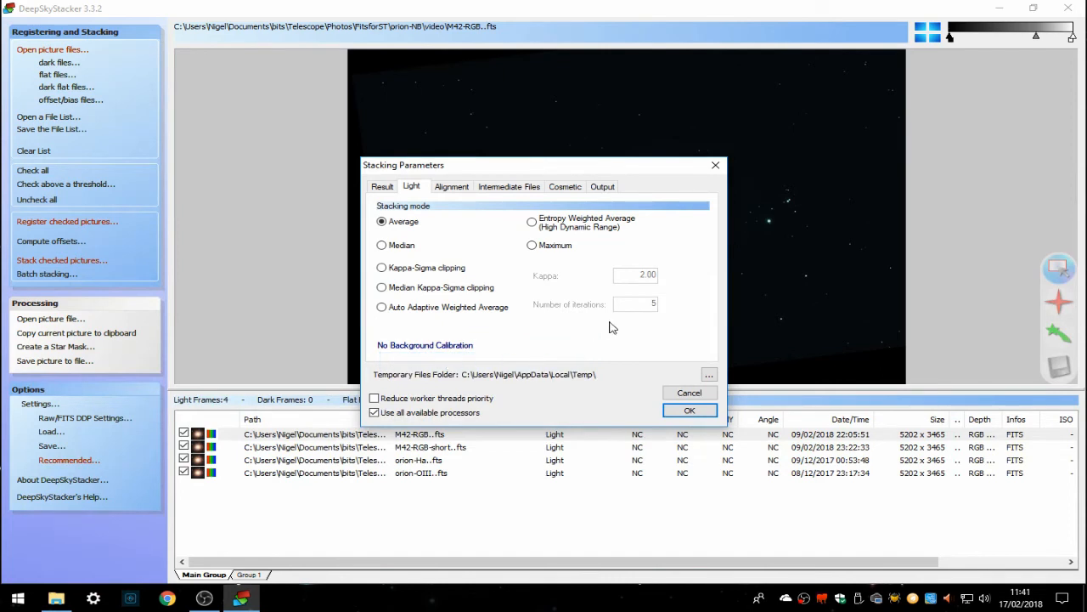
- Enable creating a registered/calibrated file for each light frame, saved as FITS files
left_click(456, 190)
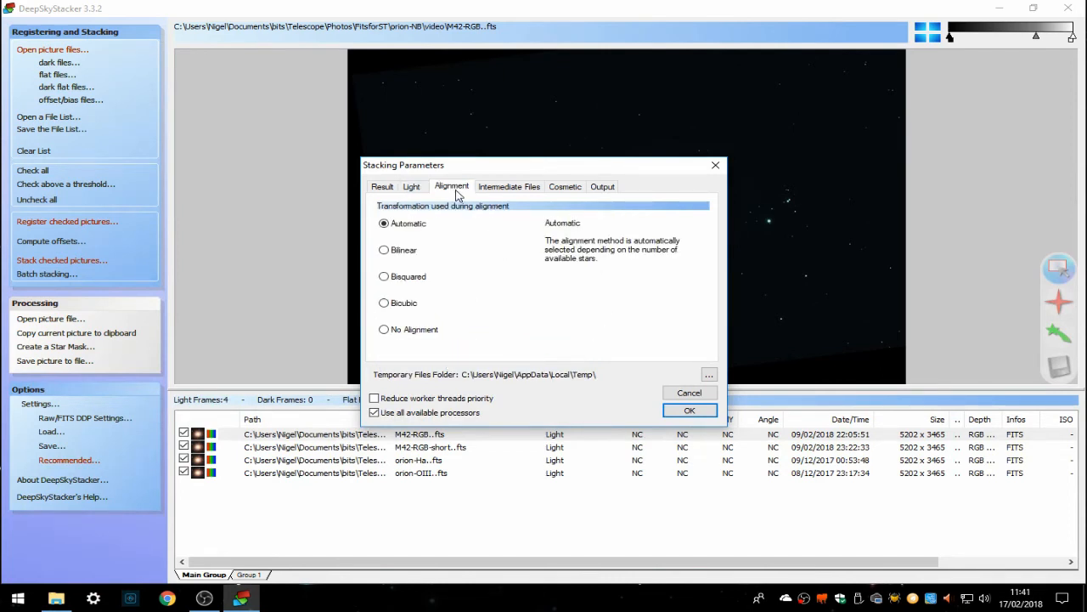
left_click(515, 189)
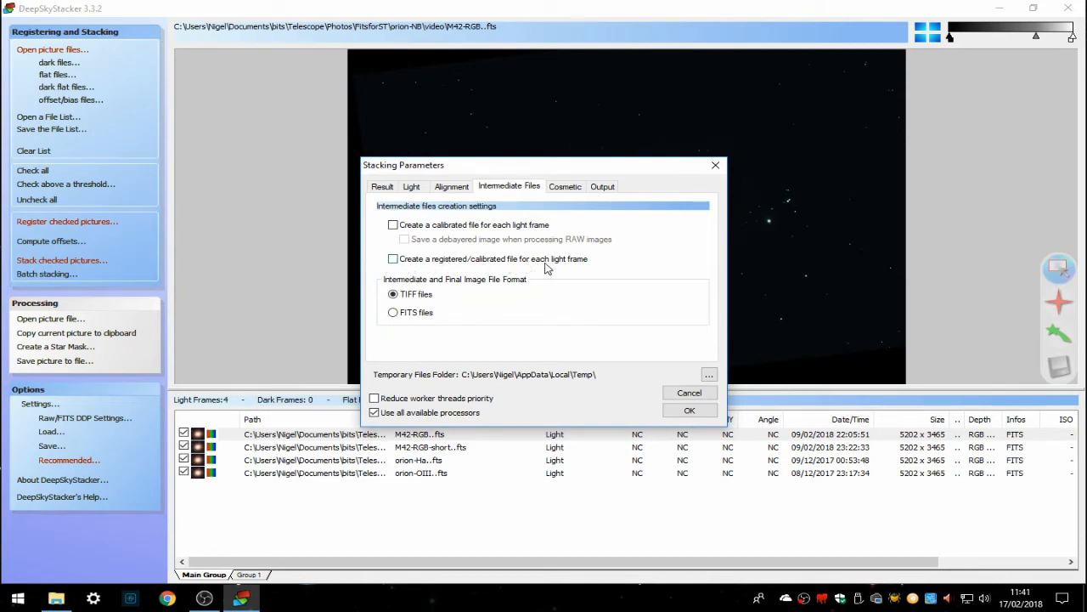
left_click(393, 259)
left_click(393, 312)
- Set the output file location to the orion-NB video folder under Telescope Photos FitsforST
left_click(564, 189)
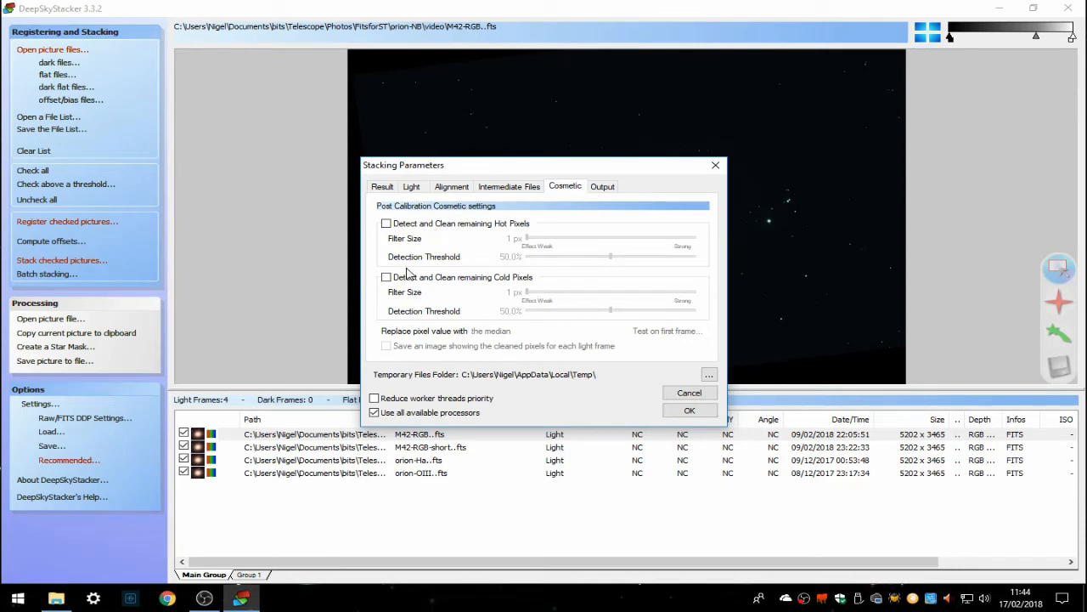
left_click(602, 188)
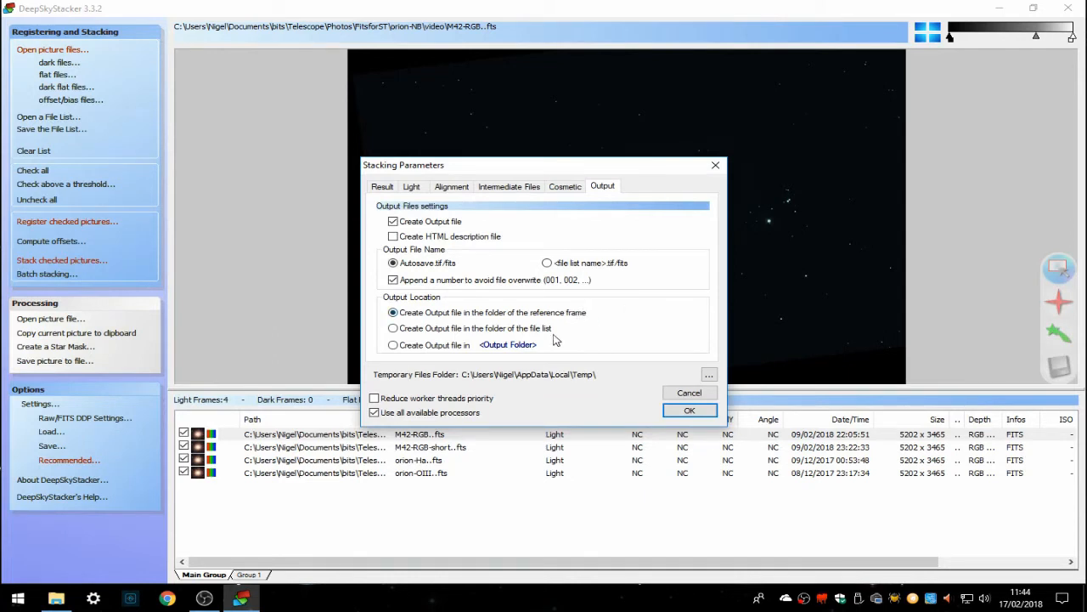
left_click(505, 345)
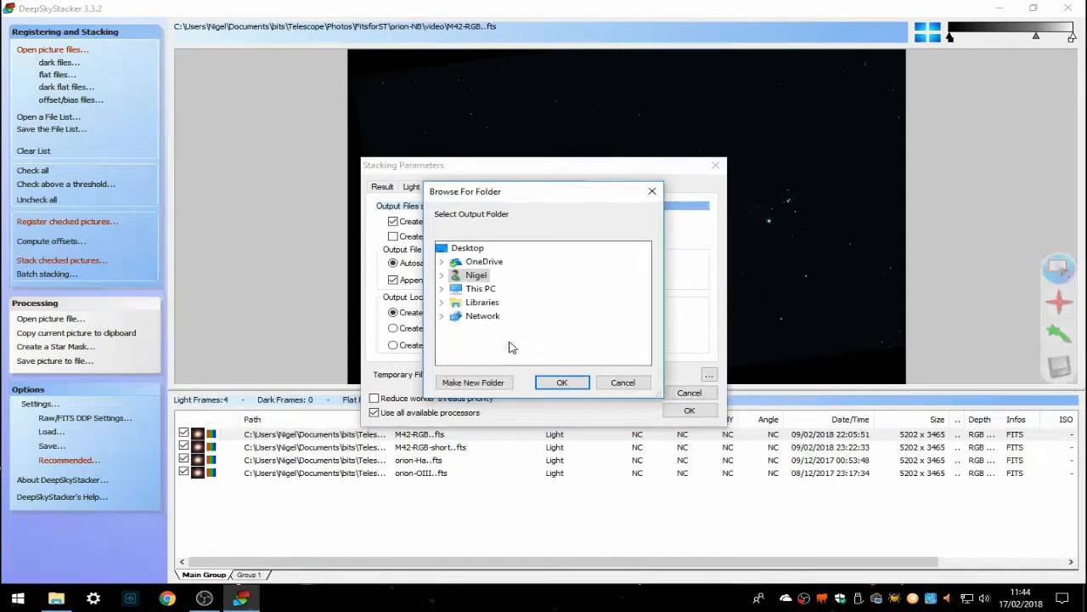
left_click(443, 276)
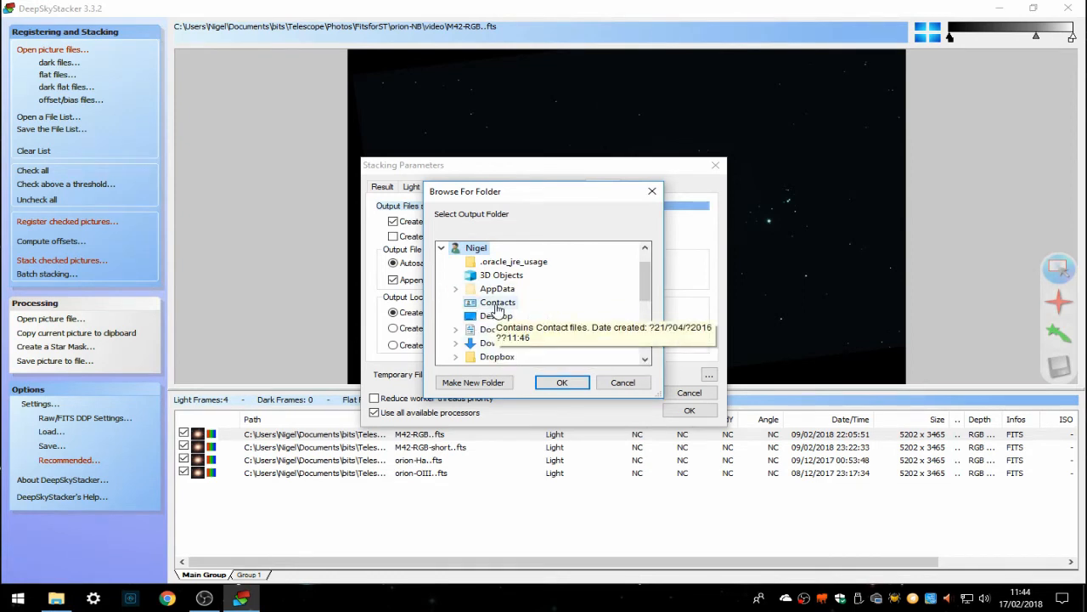
double_click(478, 329)
double_click(500, 288)
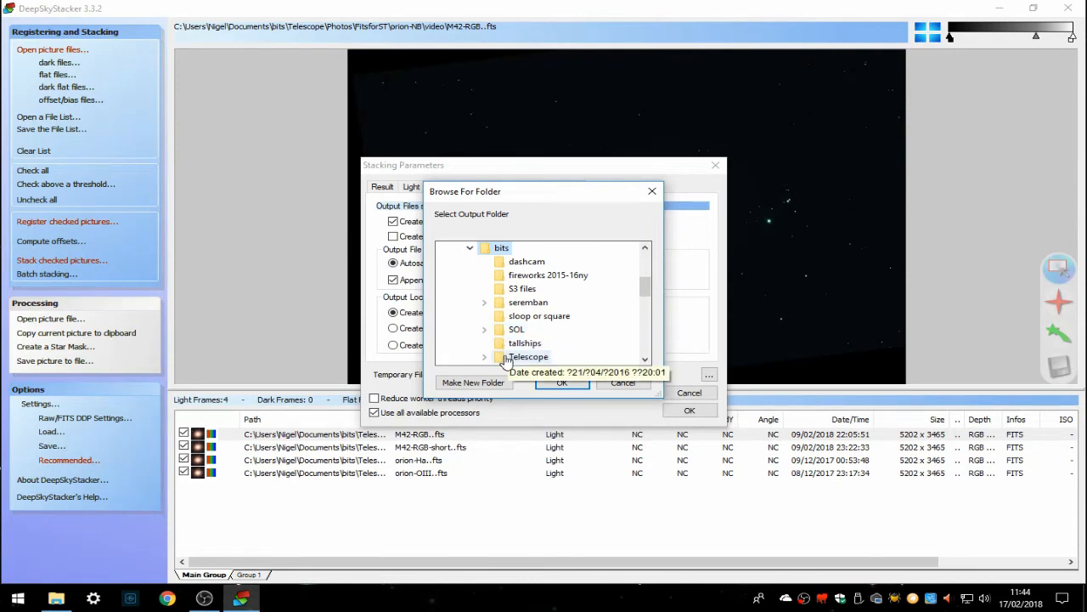
scroll(506, 360, "down", 2)
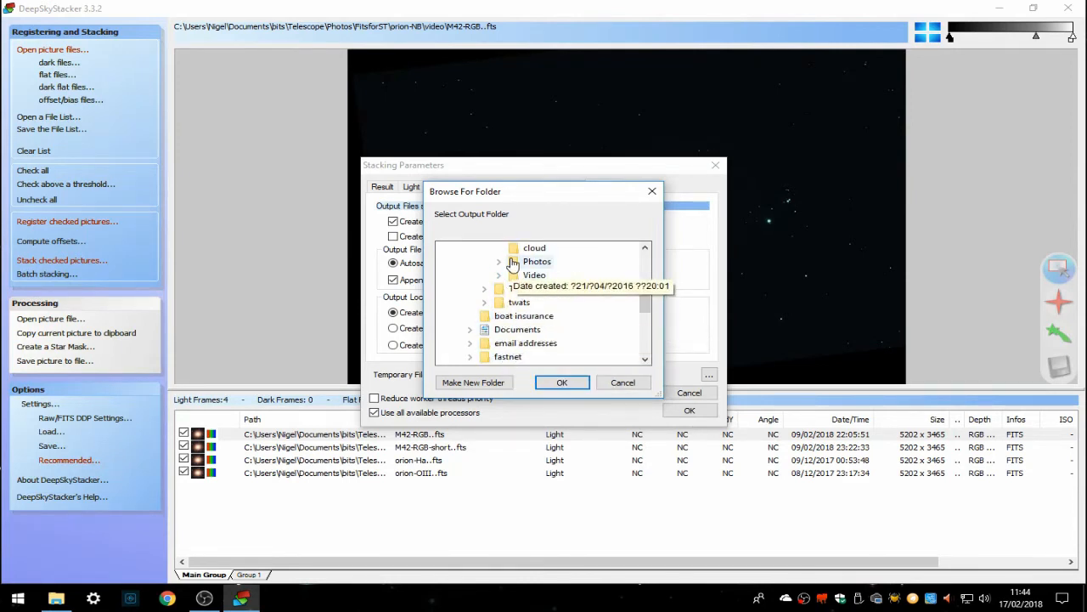
left_click(499, 262)
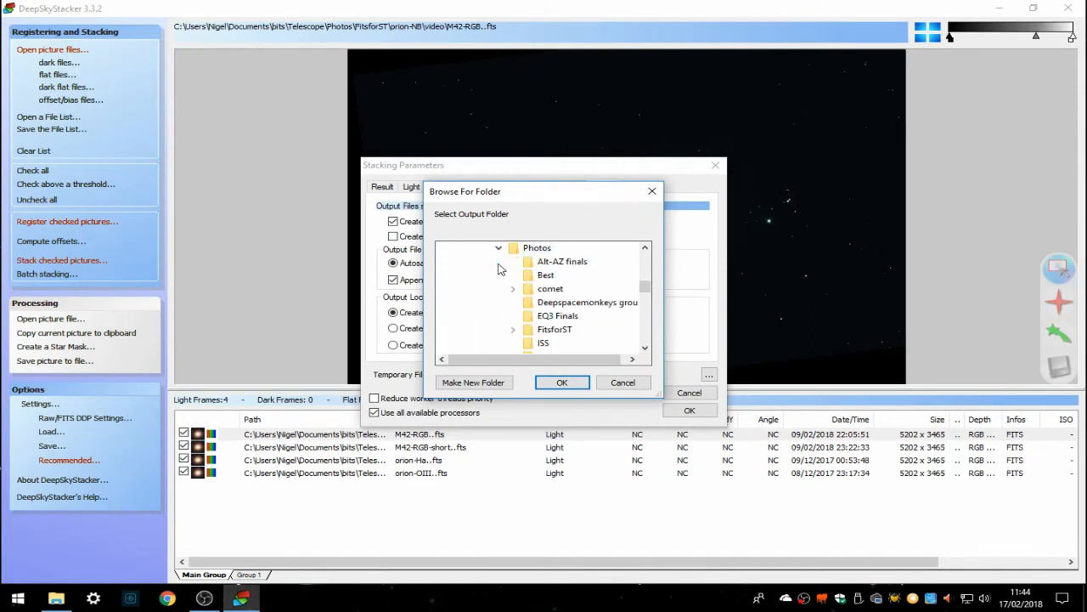
left_click(513, 329)
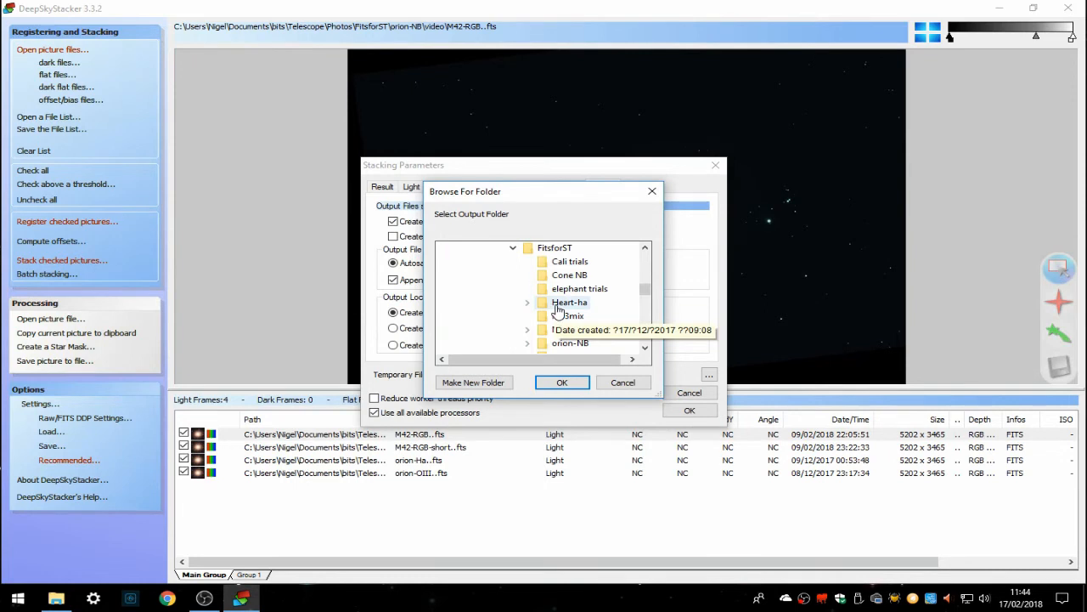
left_click(528, 343)
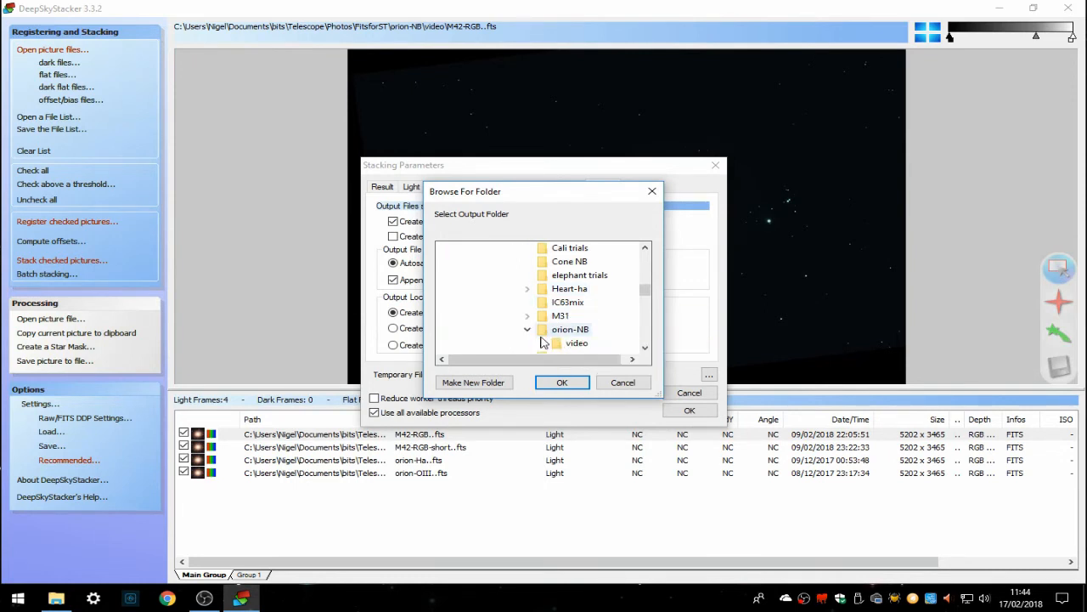
left_click(571, 343)
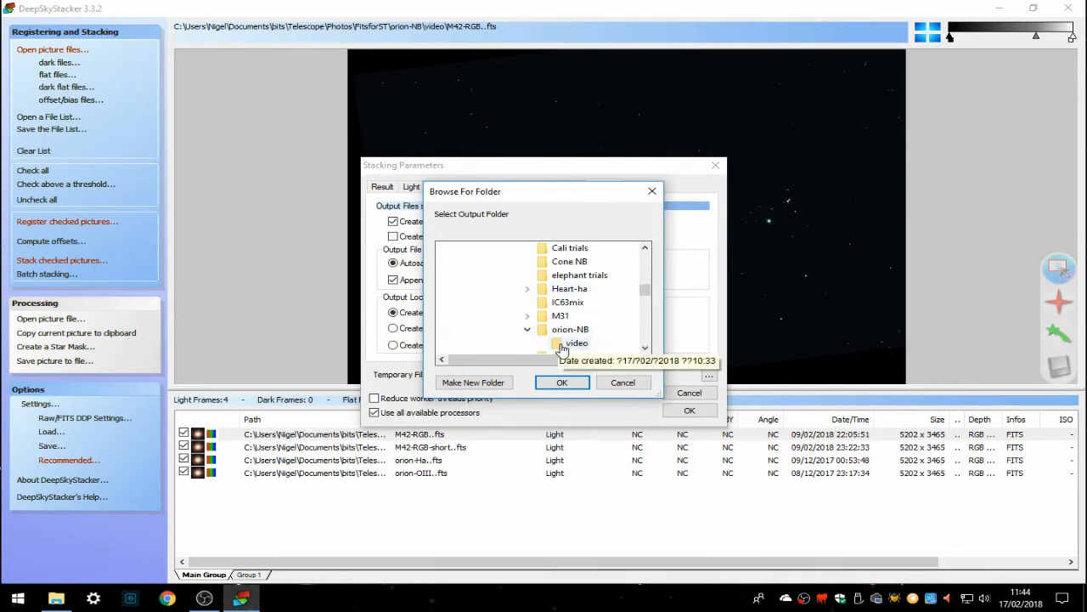
left_click(559, 380)
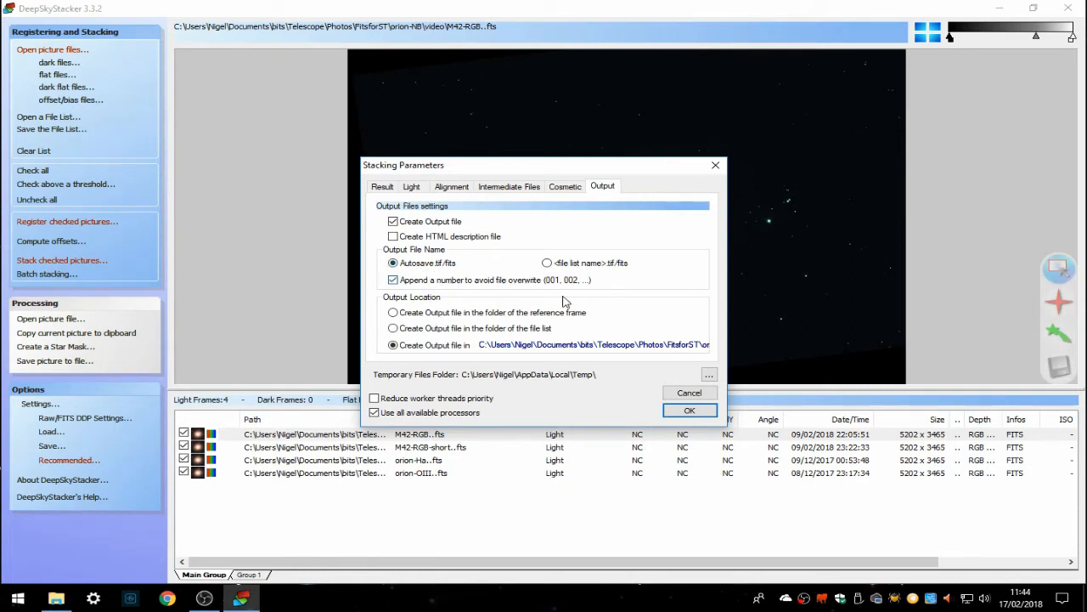
- Confirm the stacking parameters and register settings, and start registering and stacking
left_click(690, 411)
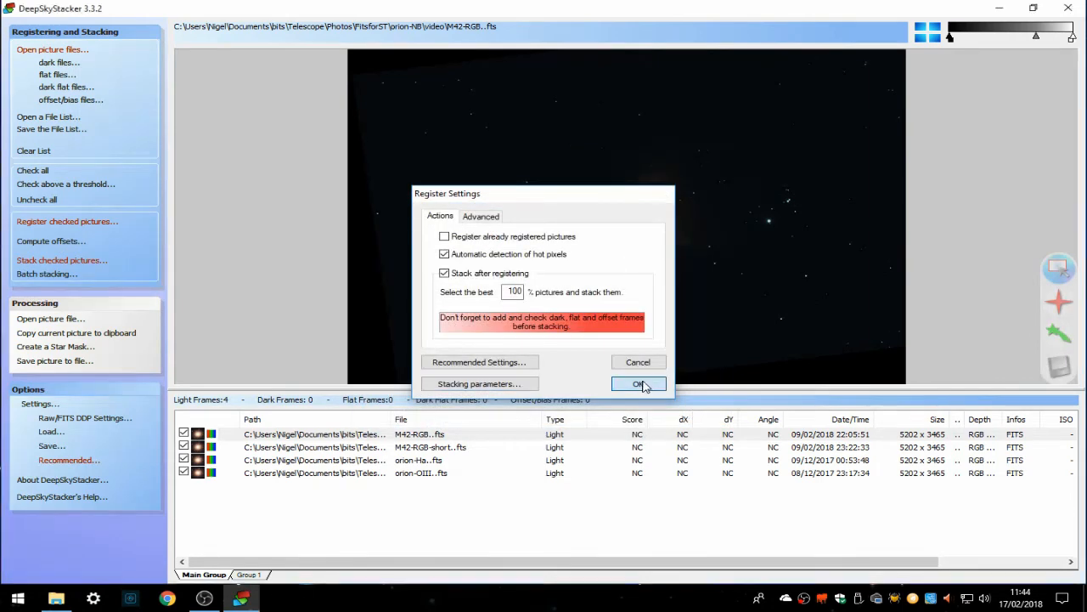
left_click(637, 383)
left_click_drag(728, 222, 743, 360)
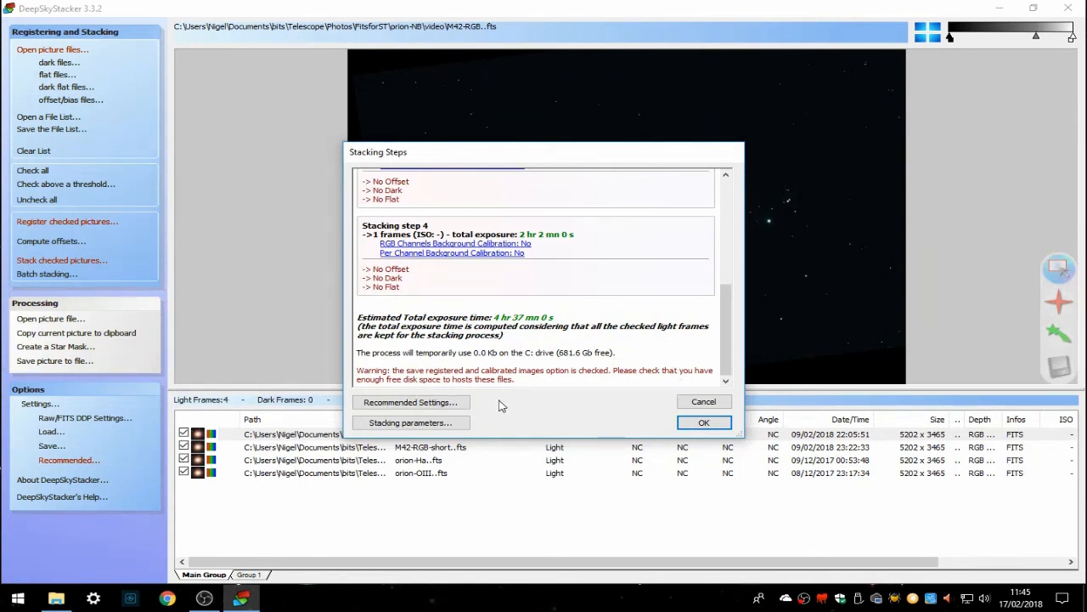
left_click(704, 423)
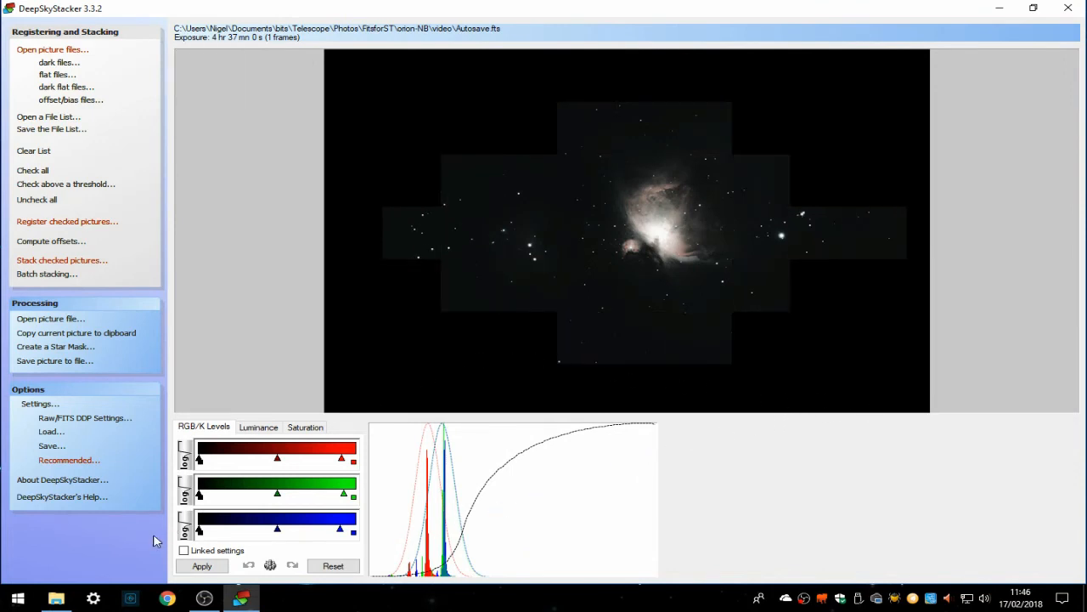
- Browse in File Explorer to the Telescope Photos FitsforST folder
left_click(57, 598)
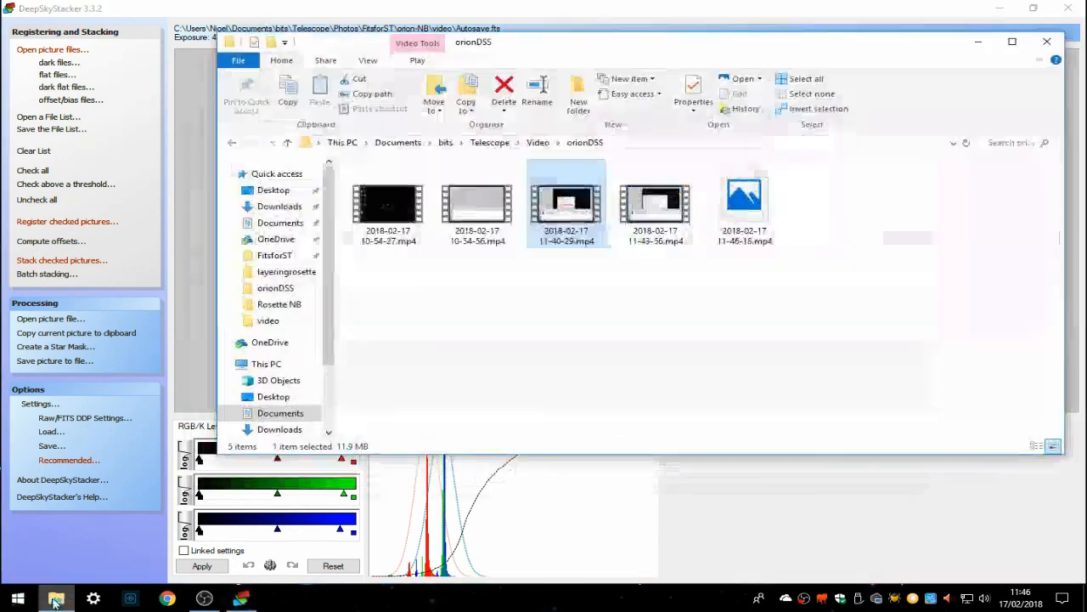
left_click(489, 143)
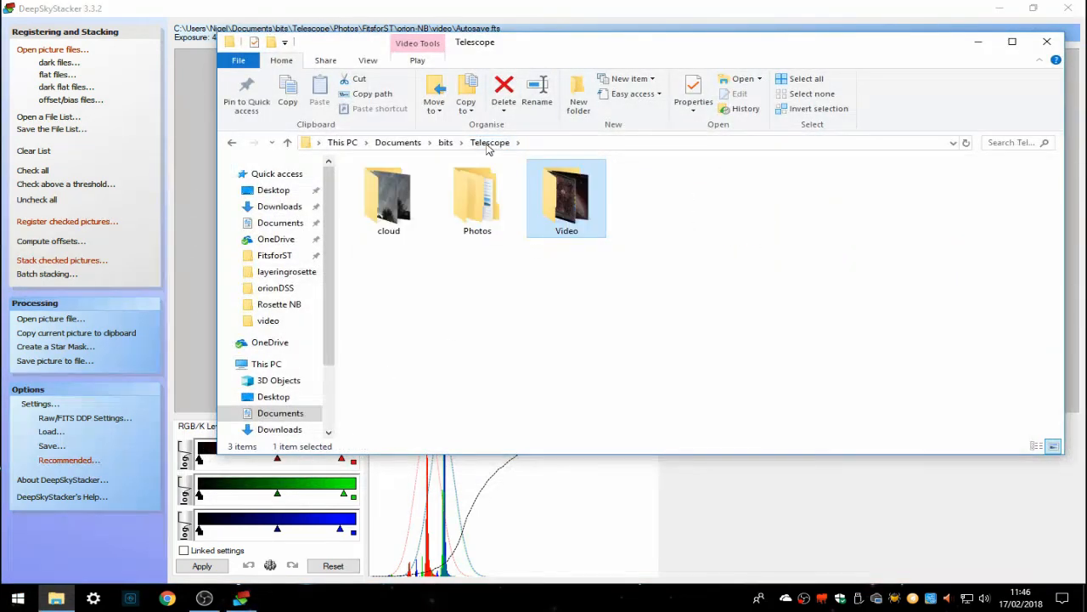
double_click(476, 215)
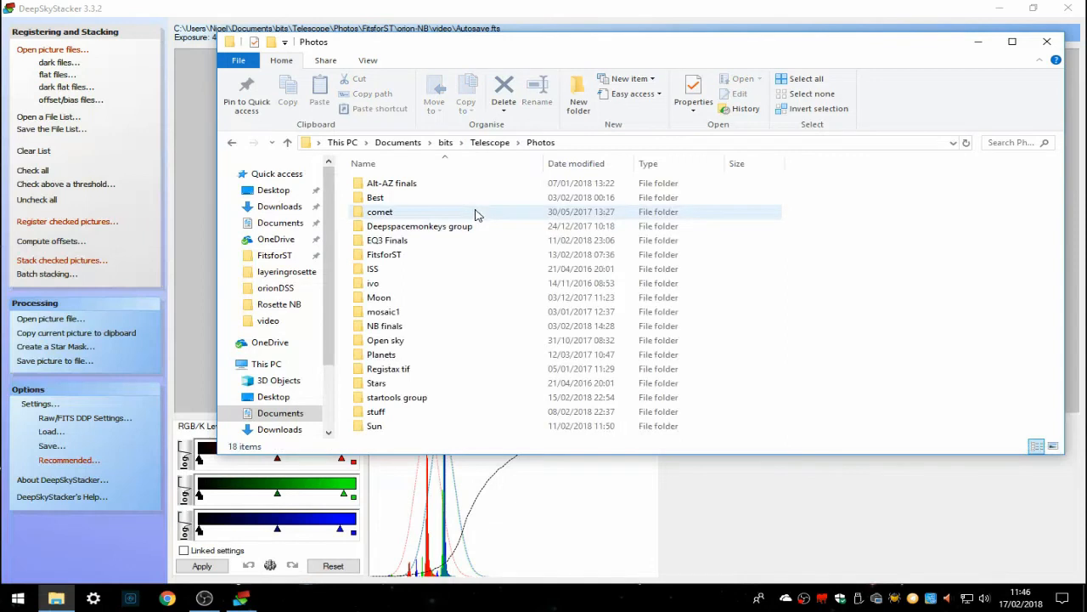
double_click(396, 257)
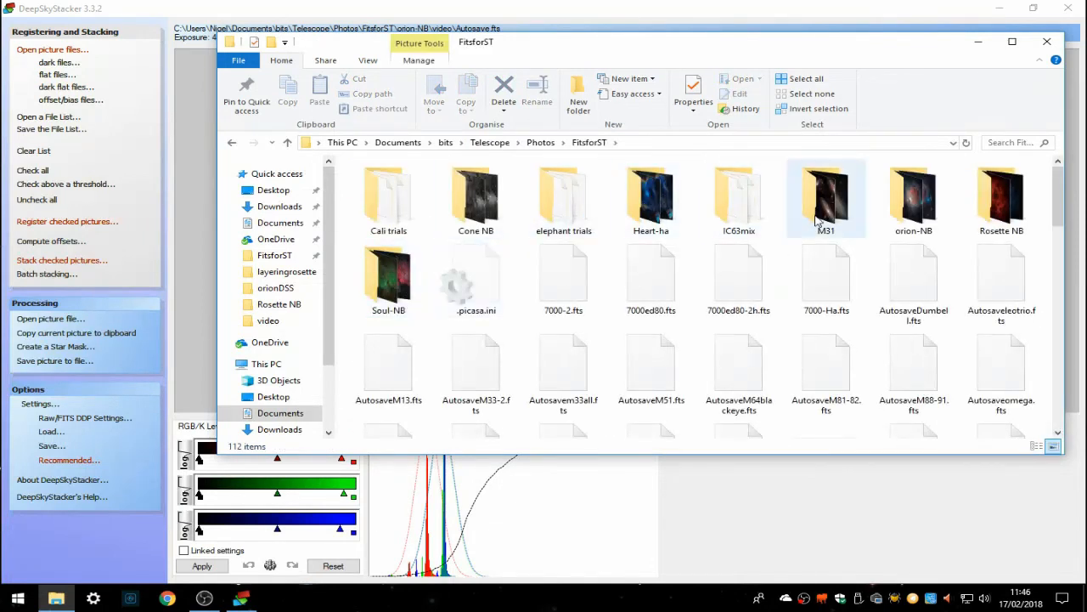
- Delete the five Info.txt and stackinfo.txt text files from the orion-NB video folder, then close File Explorer
double_click(913, 200)
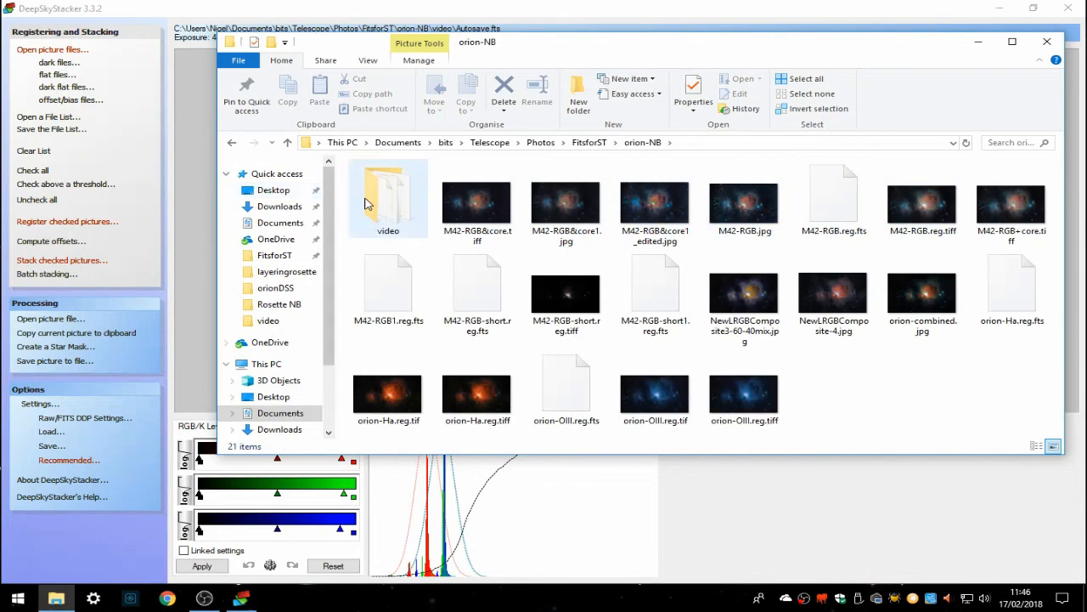
double_click(364, 203)
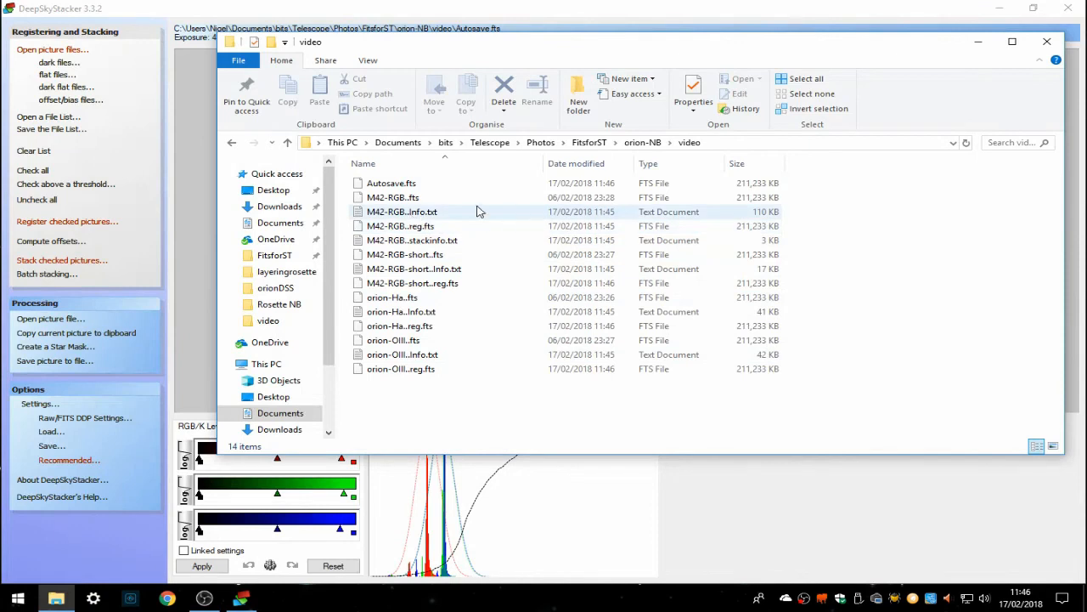
left_click(393, 212)
left_click(413, 241, "ctrl")
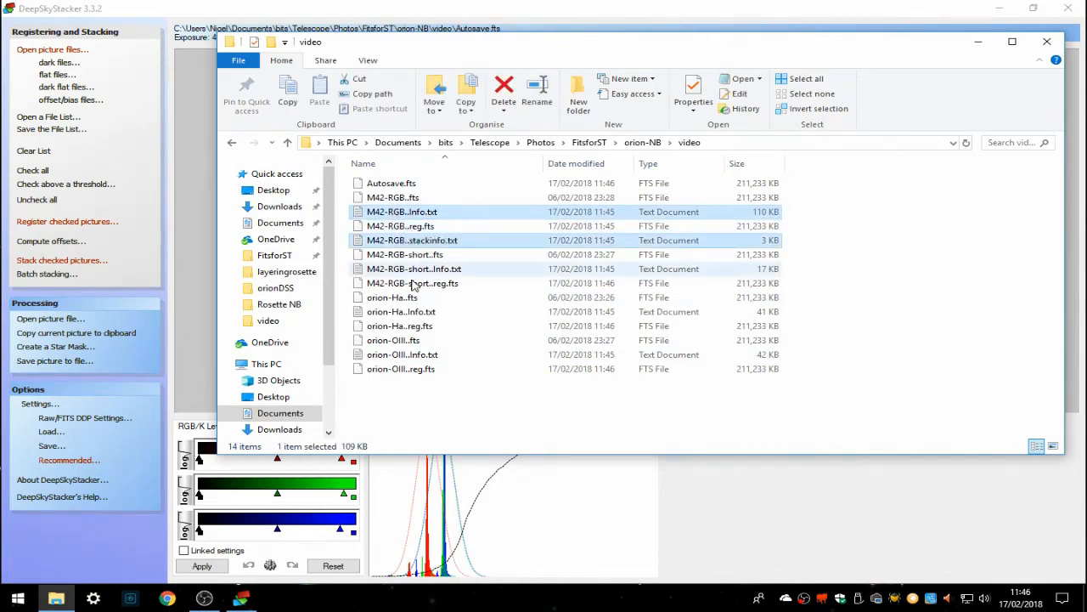
left_click(412, 271, "ctrl")
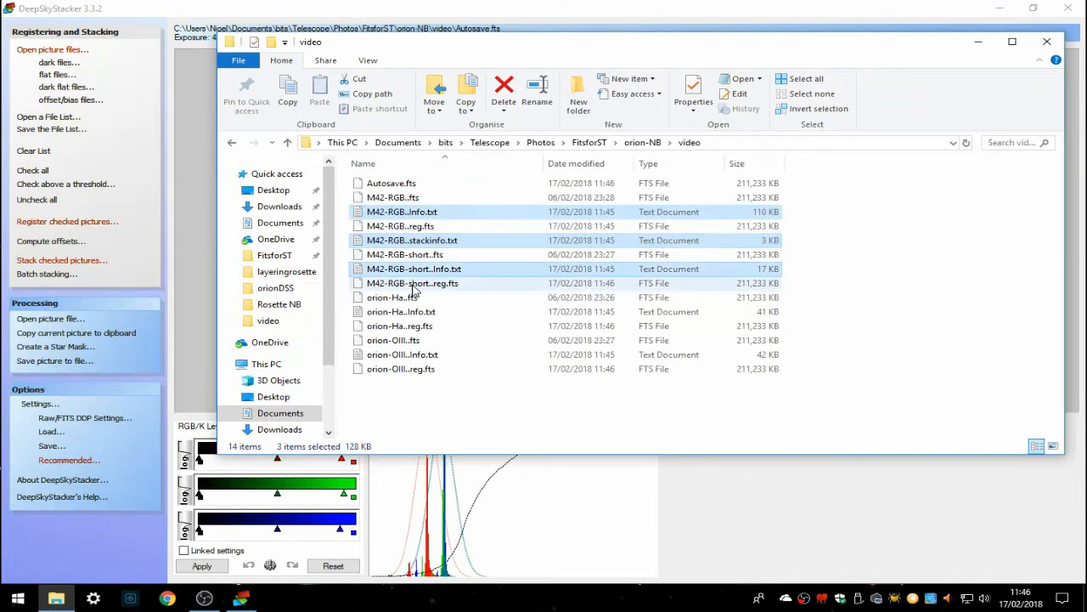
left_click(405, 313, "ctrl")
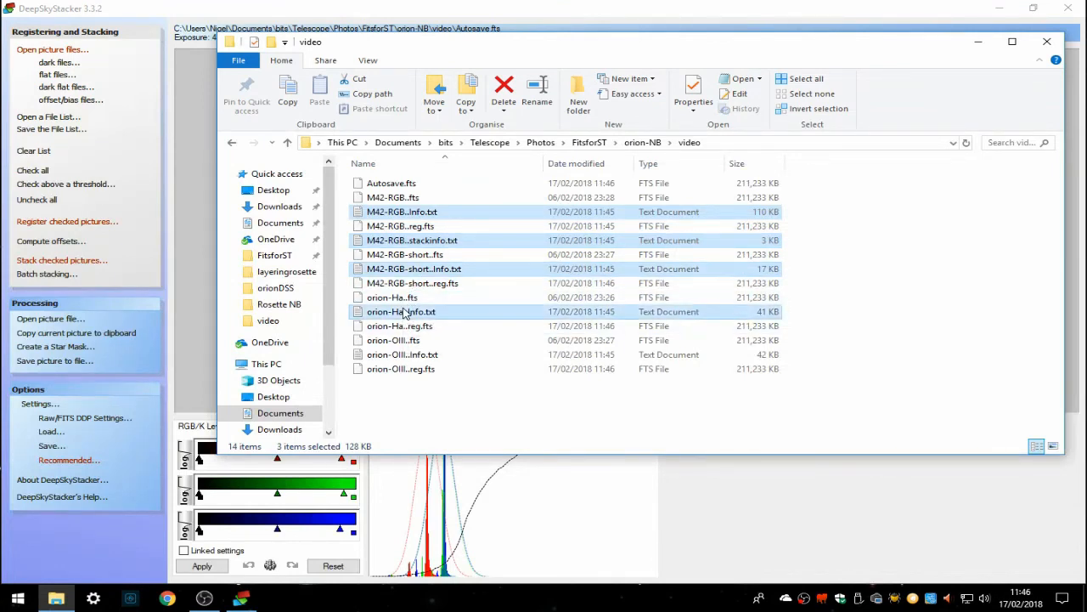
left_click(442, 355, "ctrl")
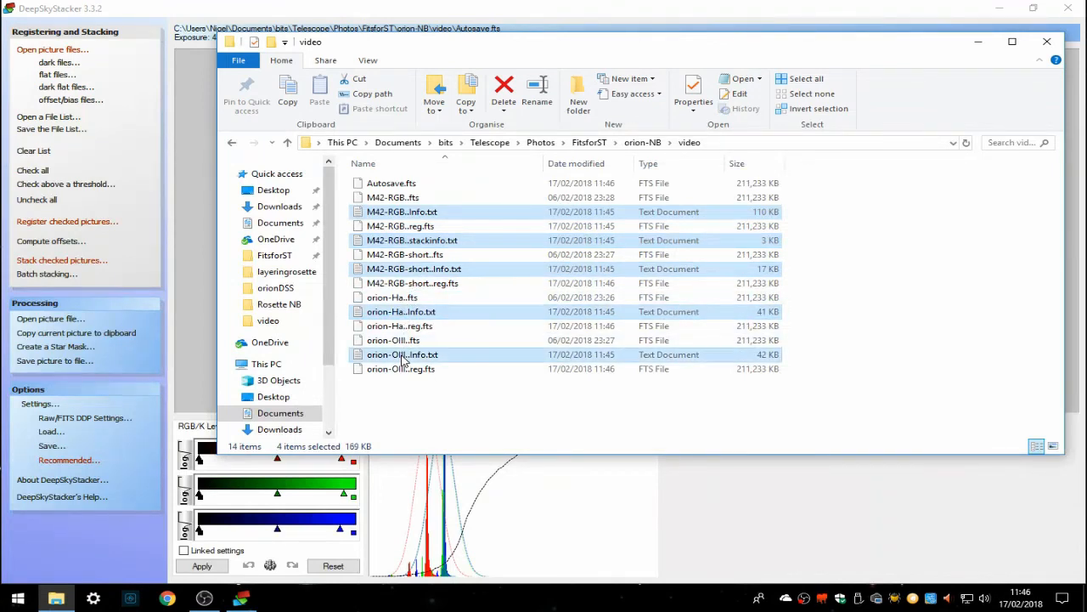
right_click(463, 357)
left_click(499, 306)
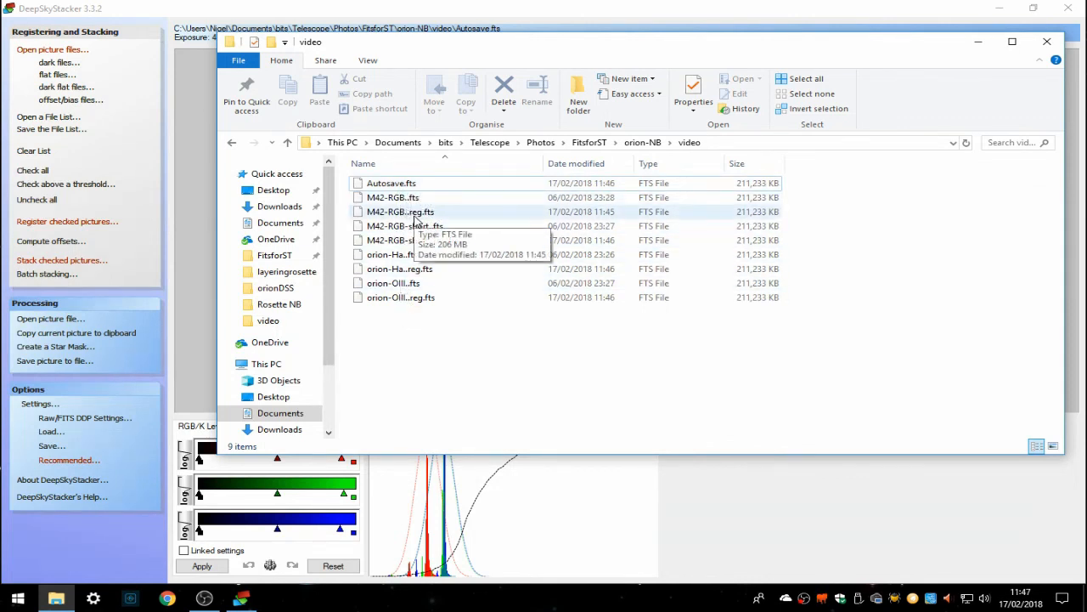
left_click(1048, 43)
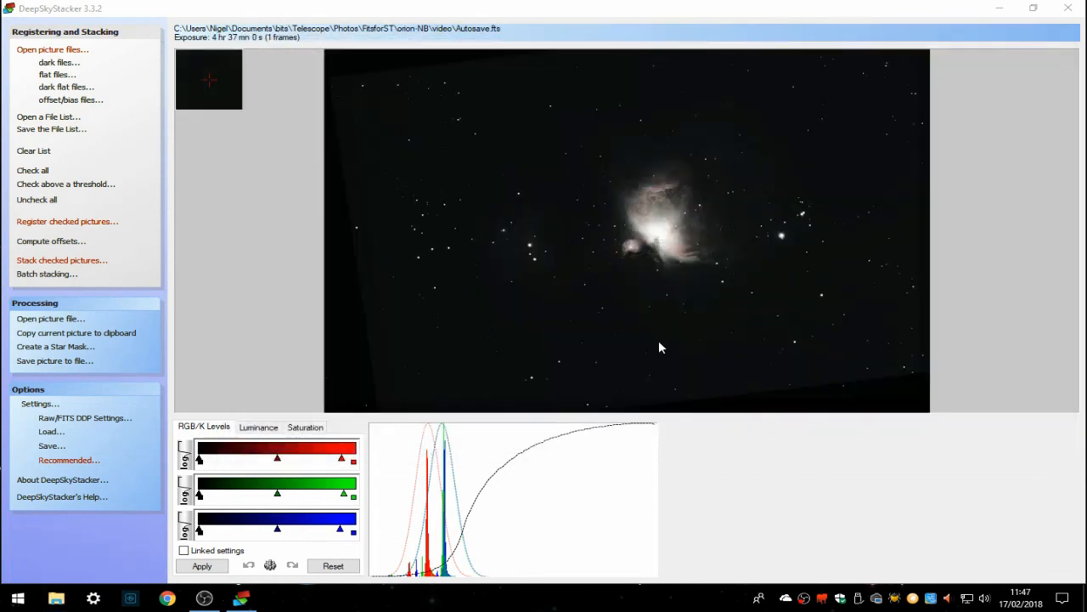